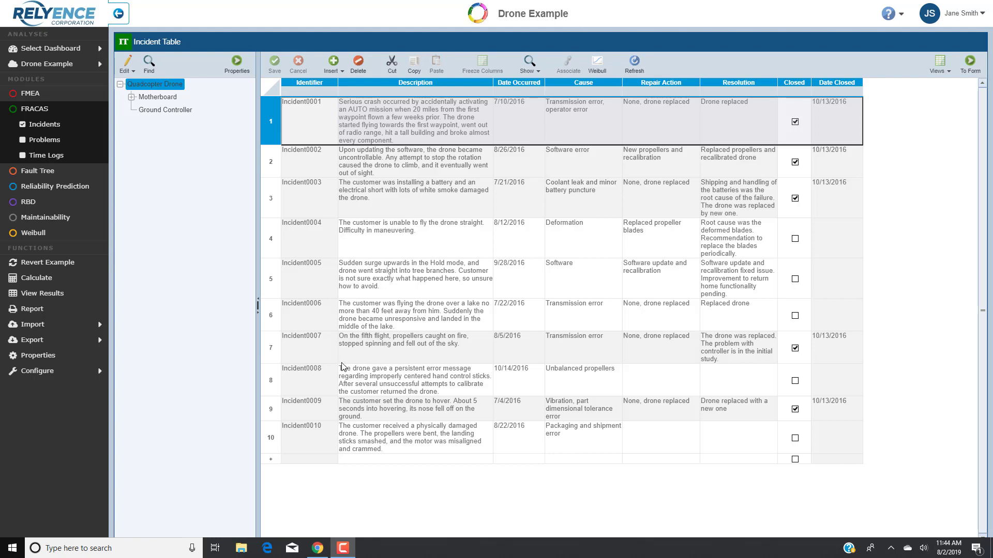
Step: Enter the new row's description of the drone returning to take-off and landing hard, creating Incident0011
{"action": "left_click", "coordinate": [375, 459]}
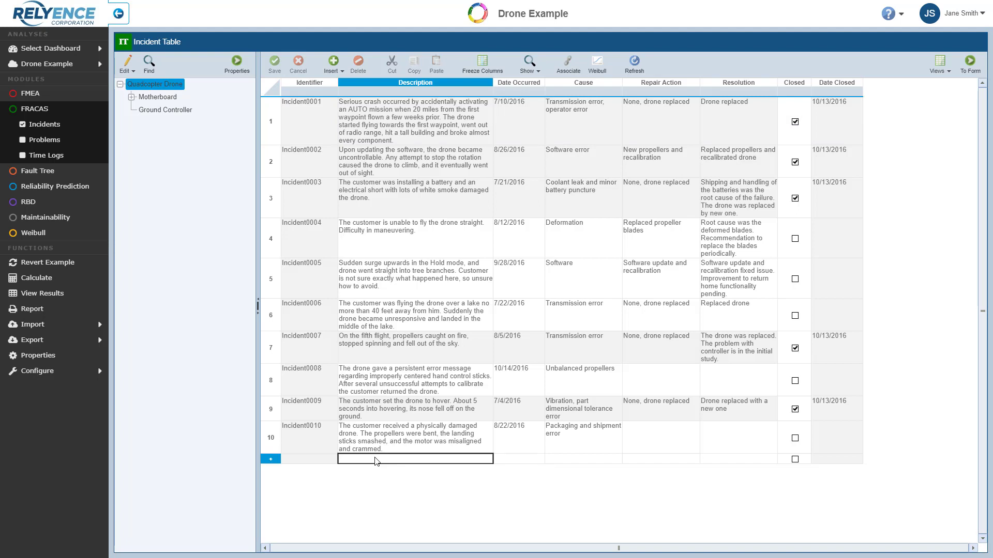
{"action": "type", "text": "The custome"}
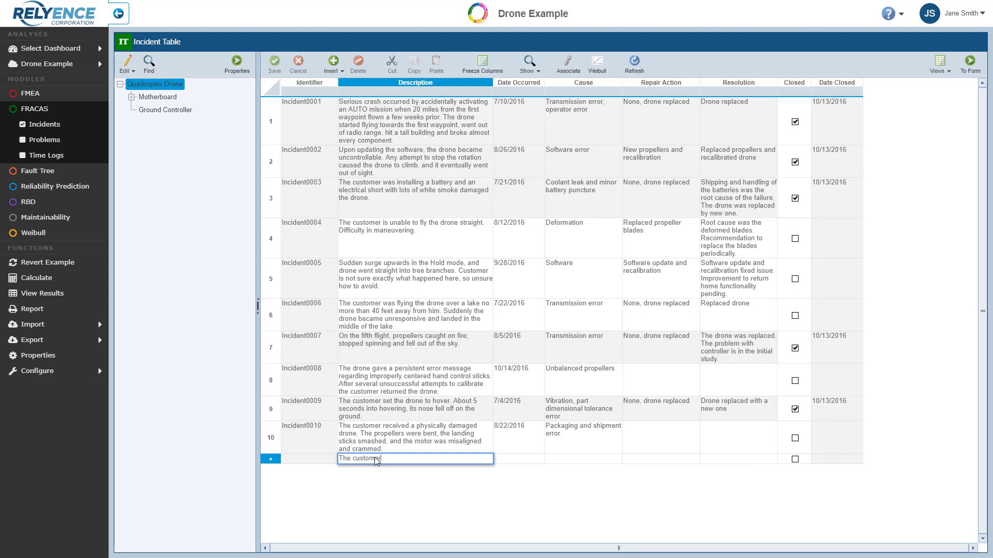
{"action": "type", "text": "r was flying the drone and something caused it to return"}
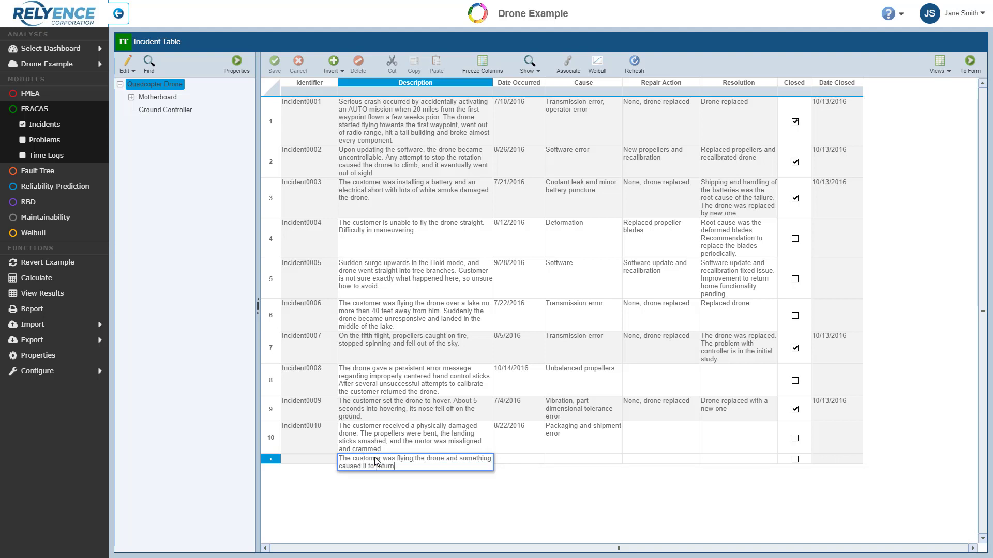
{"action": "type", "text": " to the take-off point. It landed hard and damaged"}
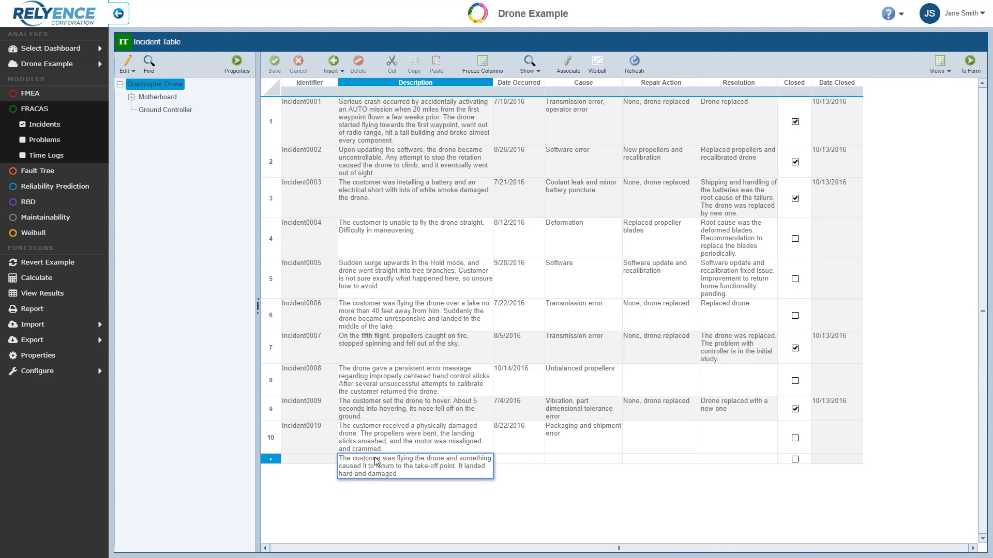
{"action": "type", "text": " the landing pads."}
{"action": "key", "text": "Tab"}
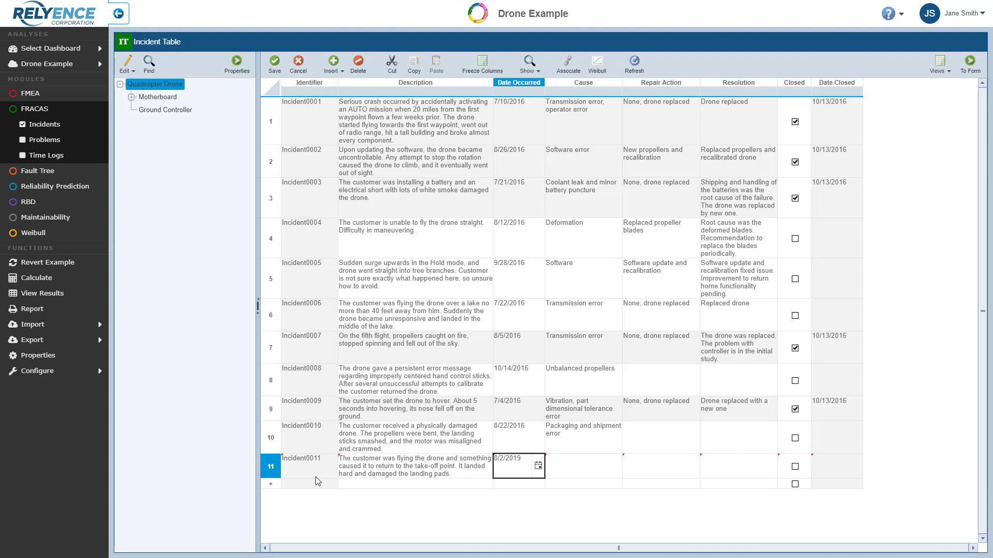
Step: Fill in cause 'Hard landing', repair 'Replaced damaged landing pads' and resolution 'Emergency landing functionality needs to be improved'
{"action": "left_click", "coordinate": [592, 472]}
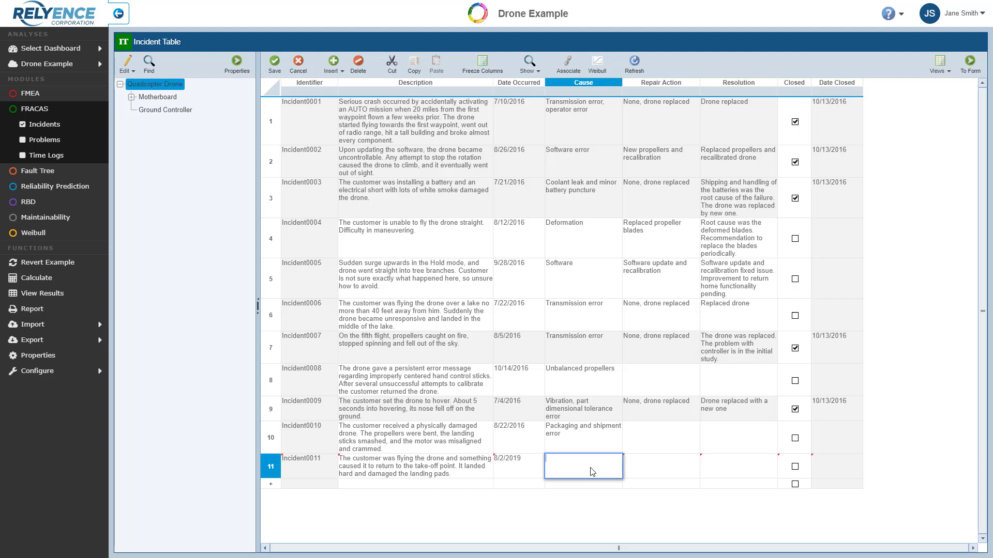
{"action": "type", "text": "Hard landing"}
{"action": "key", "text": "Tab"}
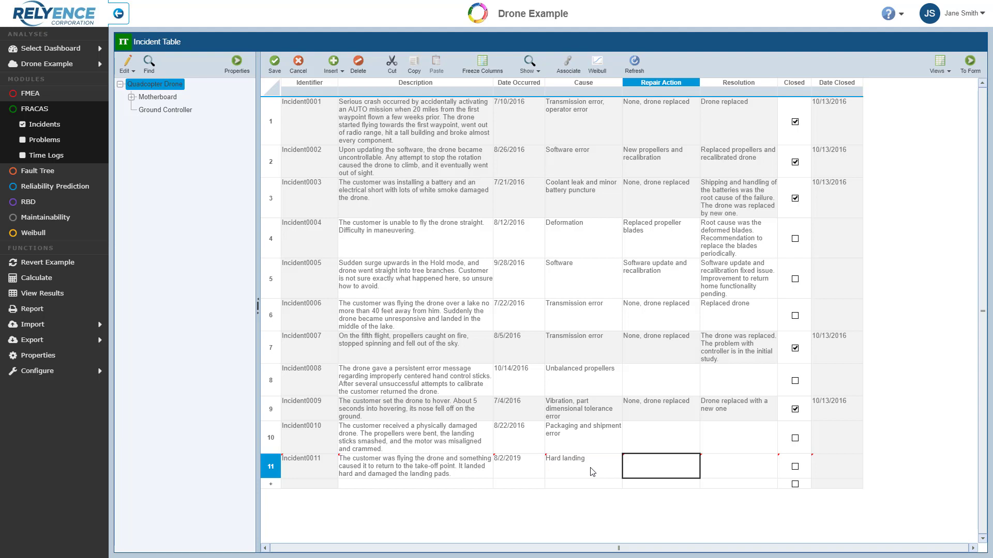
{"action": "type", "text": "Replaced"}
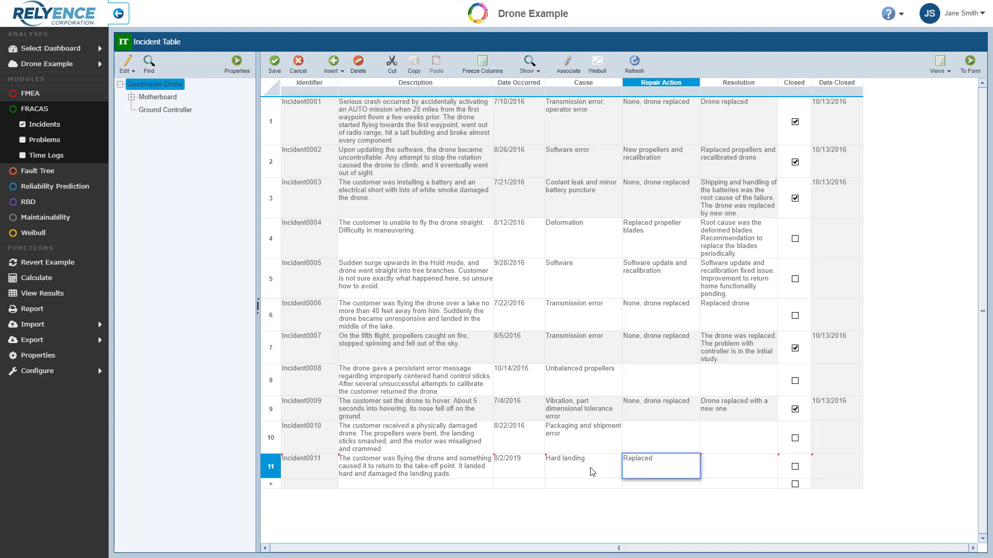
{"action": "type", "text": " damaged landing pads"}
{"action": "key", "text": "Tab"}
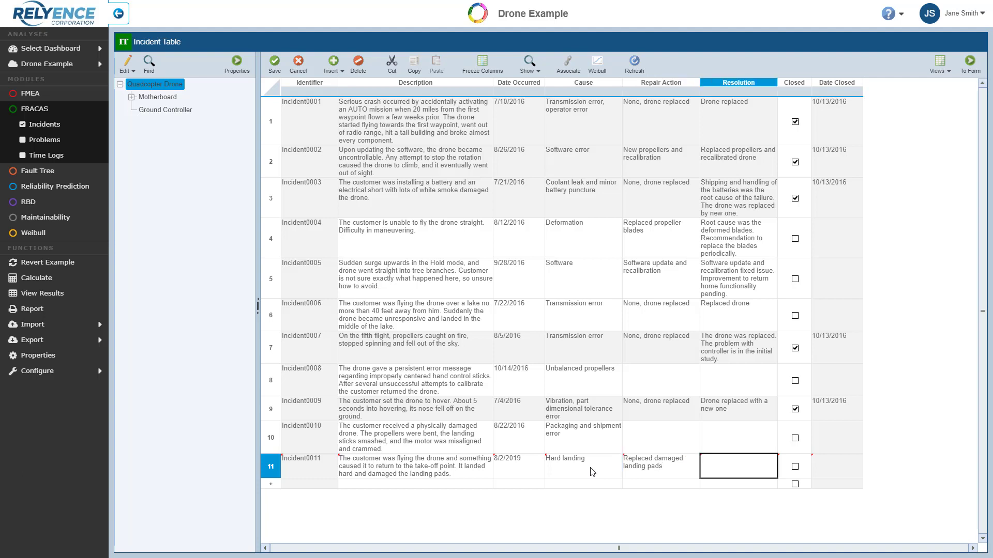
{"action": "type", "text": "Emerge"}
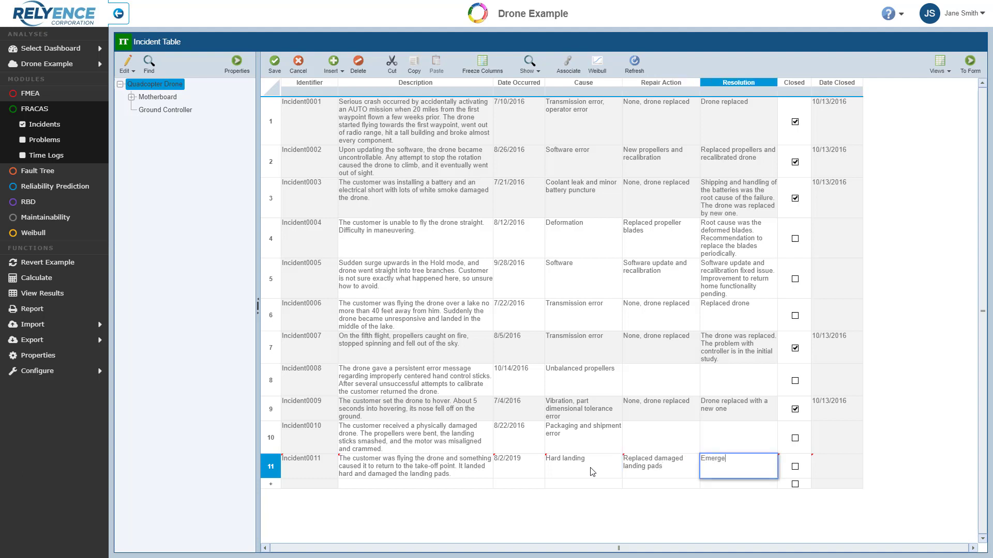
{"action": "type", "text": "ncy landing functionality needs to be improved"}
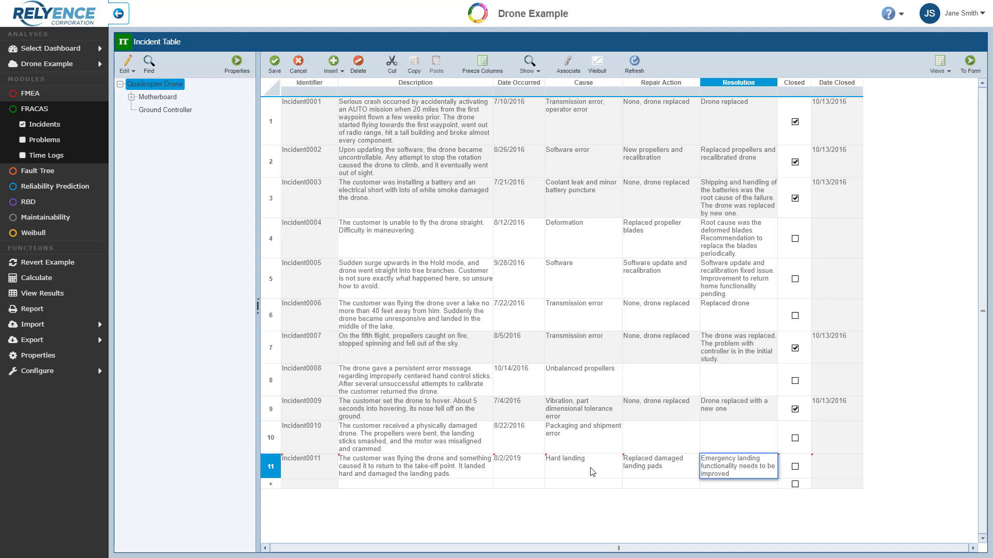
{"action": "key", "text": "Tab"}
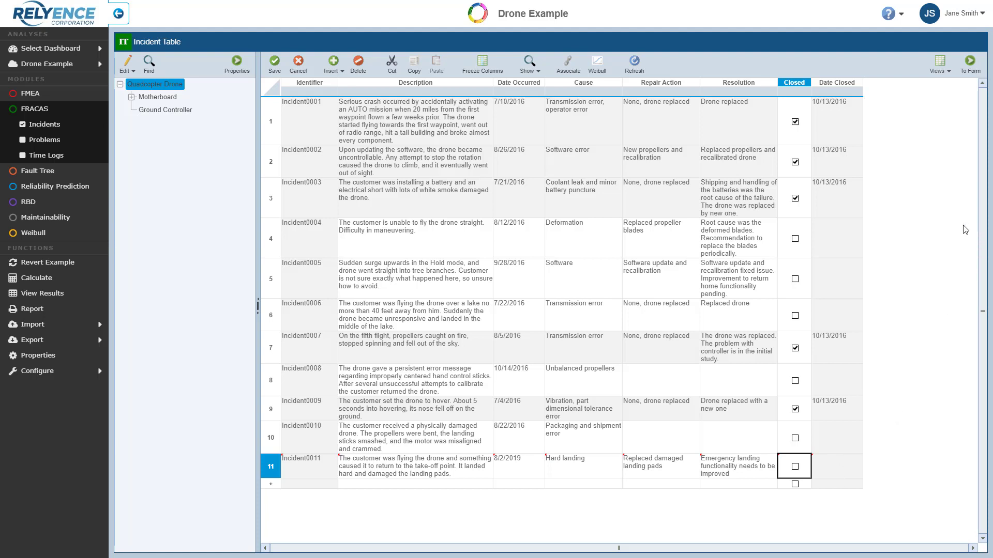
Step: Switch Incident0011 from the table to its Incident Form
{"action": "left_click", "coordinate": [970, 63]}
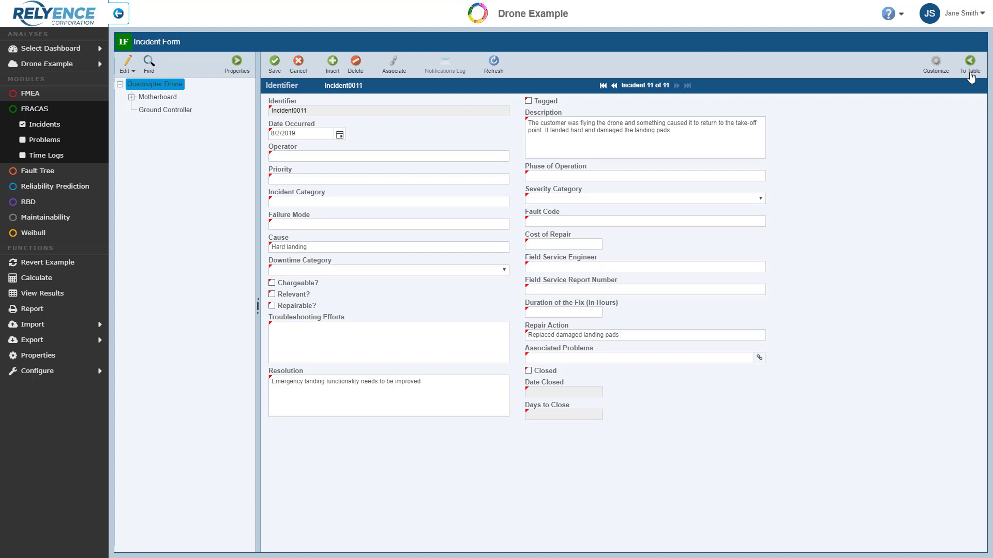
Step: Set priority High, failure mode Physical damage, downtime category Unscheduled and repair cost 10
{"action": "left_click", "coordinate": [449, 181]}
{"action": "type", "text": "High"}
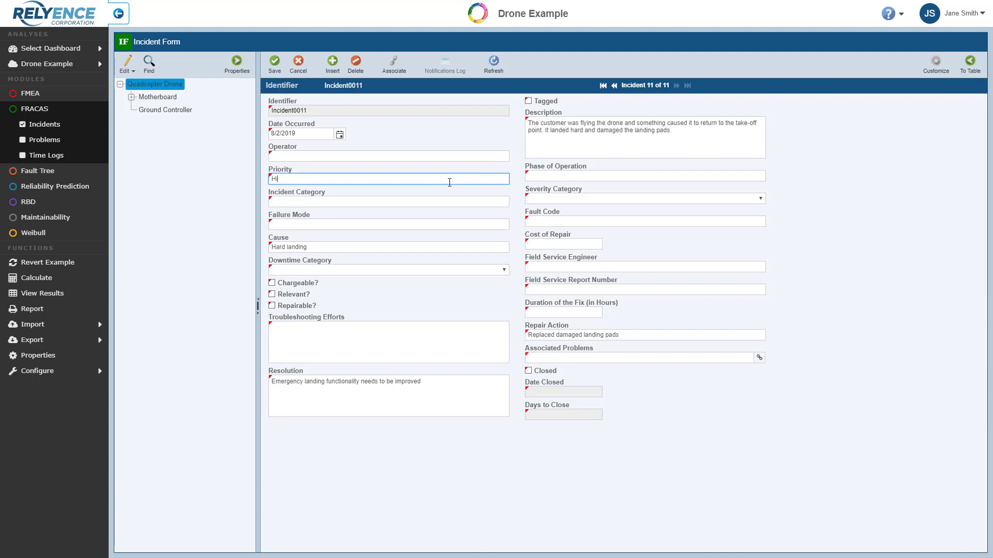
{"action": "left_click", "coordinate": [451, 226]}
{"action": "type", "text": "Phy"}
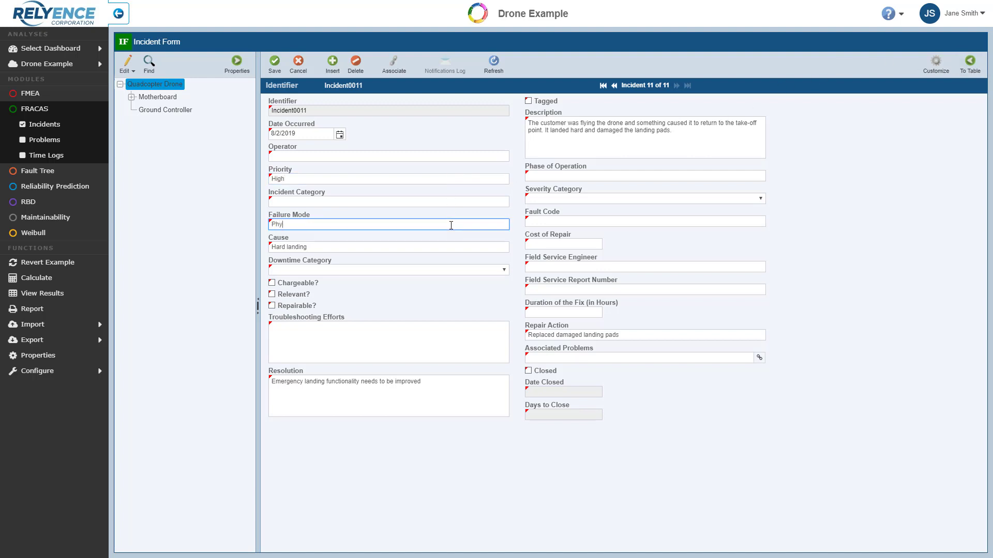
{"action": "type", "text": "sical damage"}
{"action": "left_click", "coordinate": [506, 272]}
{"action": "left_click", "coordinate": [492, 315]}
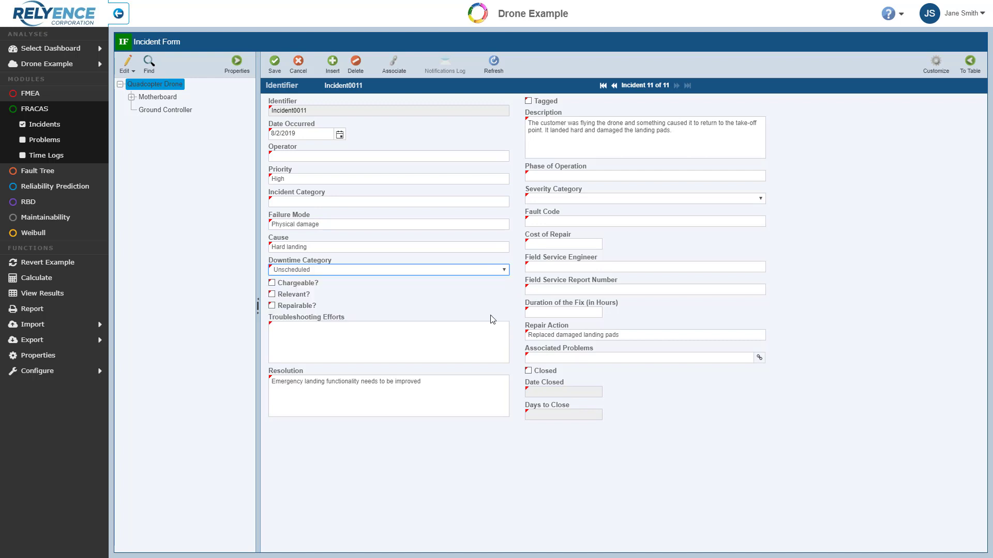
{"action": "left_click", "coordinate": [566, 244]}
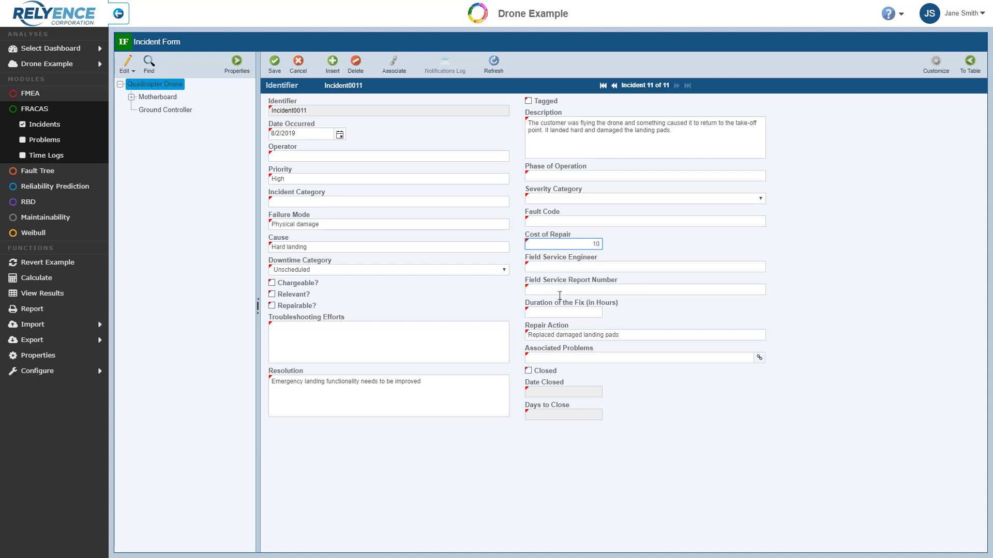
Step: Enter a 0.5-hour fix duration and save the incident
{"action": "left_click", "coordinate": [560, 312]}
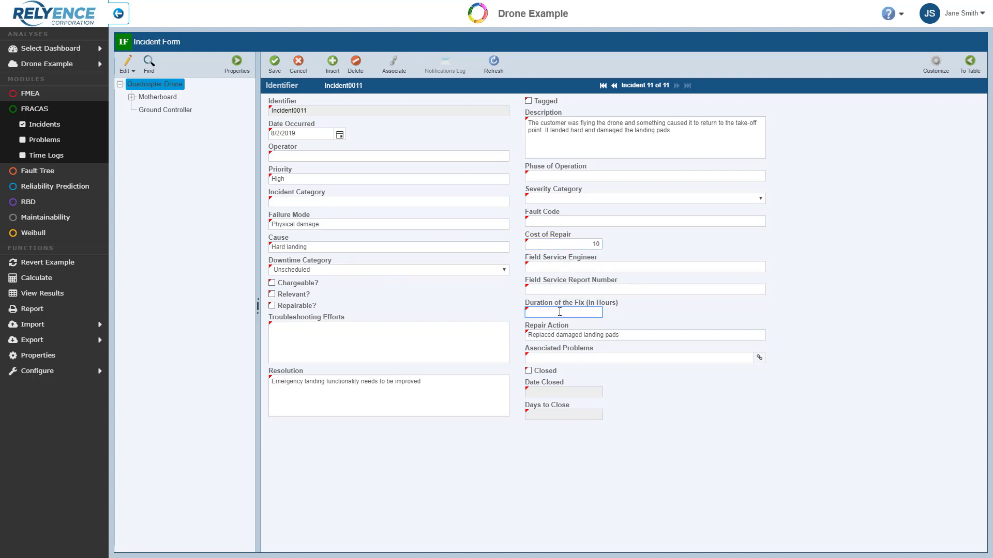
{"action": "type", "text": "0.5"}
{"action": "left_click", "coordinate": [279, 63]}
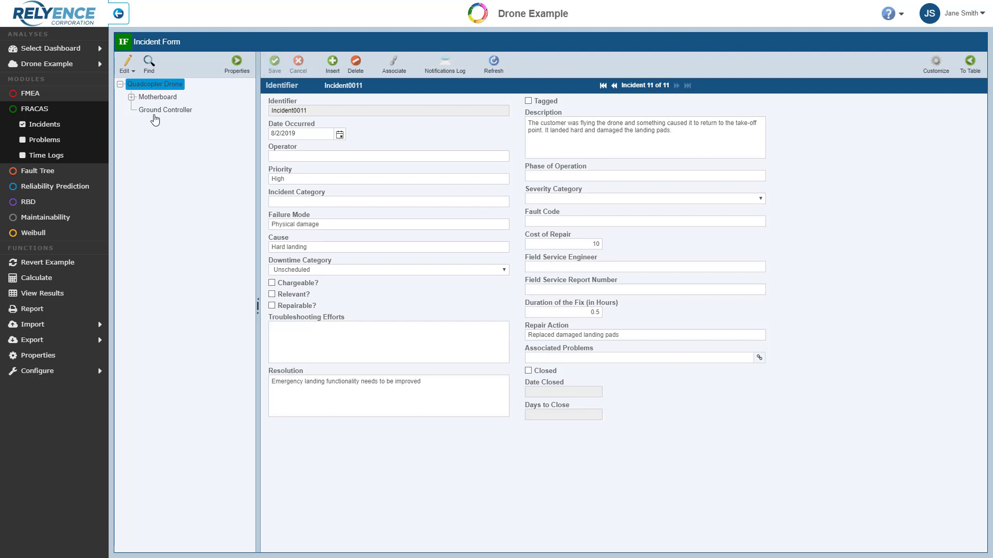
Step: Go to Problems under FRACAS in the sidebar
{"action": "left_click", "coordinate": [45, 140]}
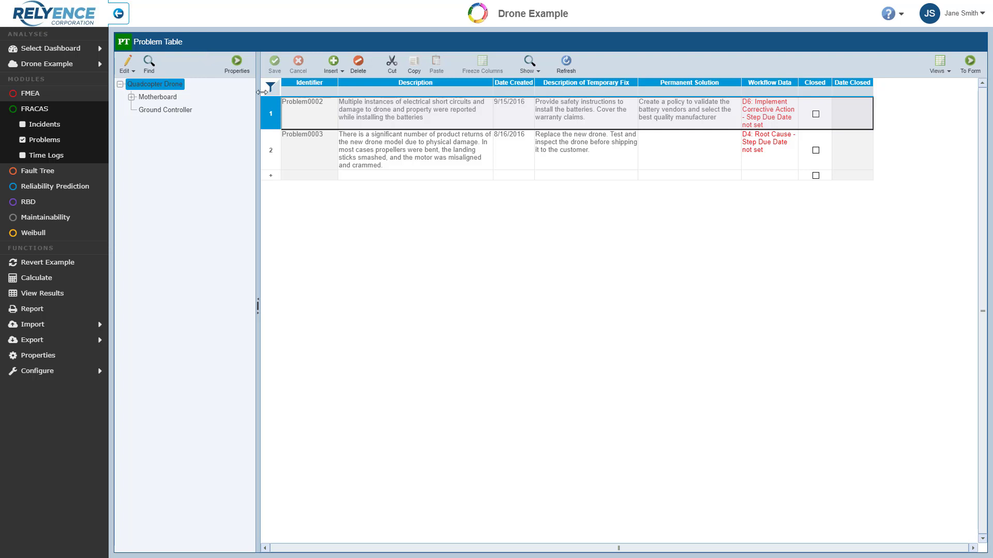
Step: Change Show from the Motherboard and Ground Controller subsystems to All, then collapse the subsystem tree
{"action": "left_click", "coordinate": [537, 72]}
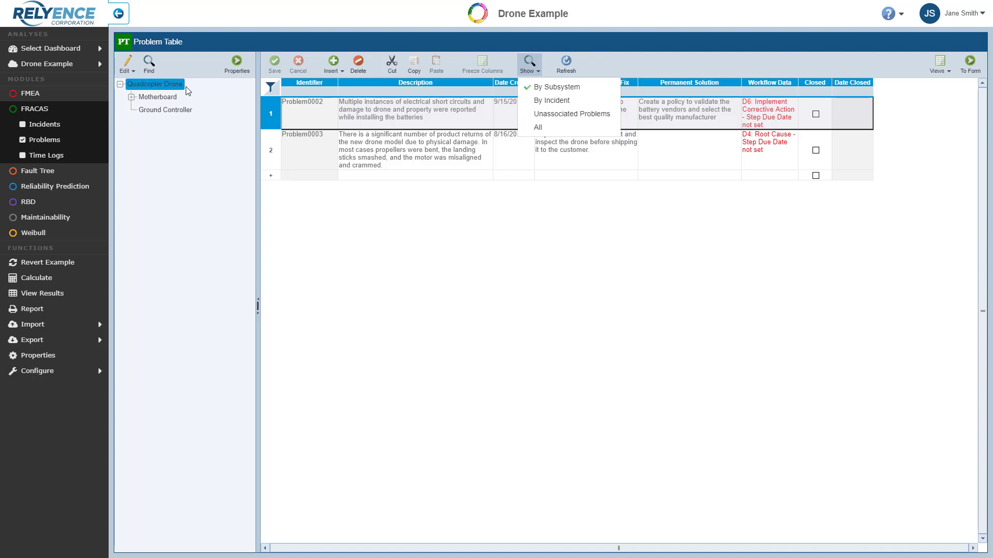
{"action": "left_click", "coordinate": [166, 98]}
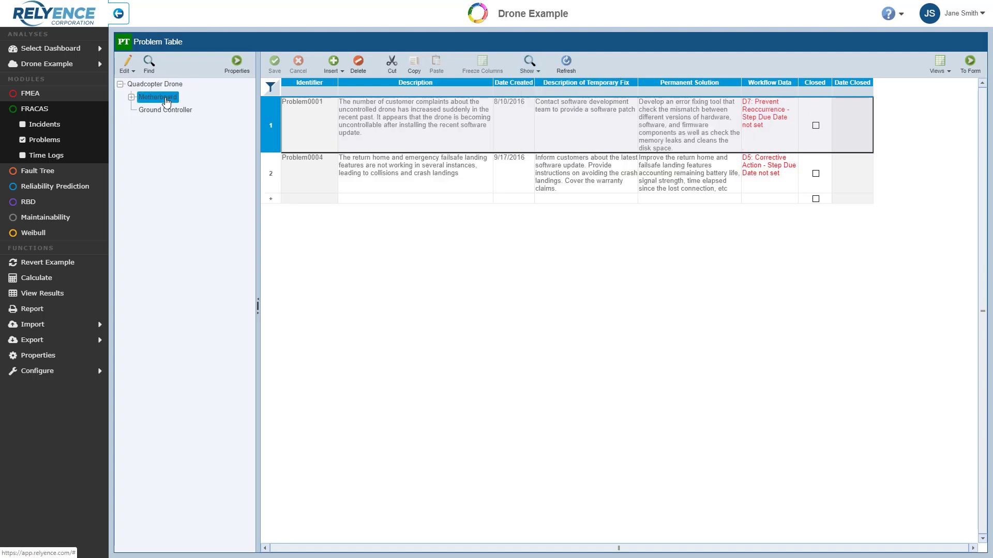
{"action": "left_click", "coordinate": [165, 115]}
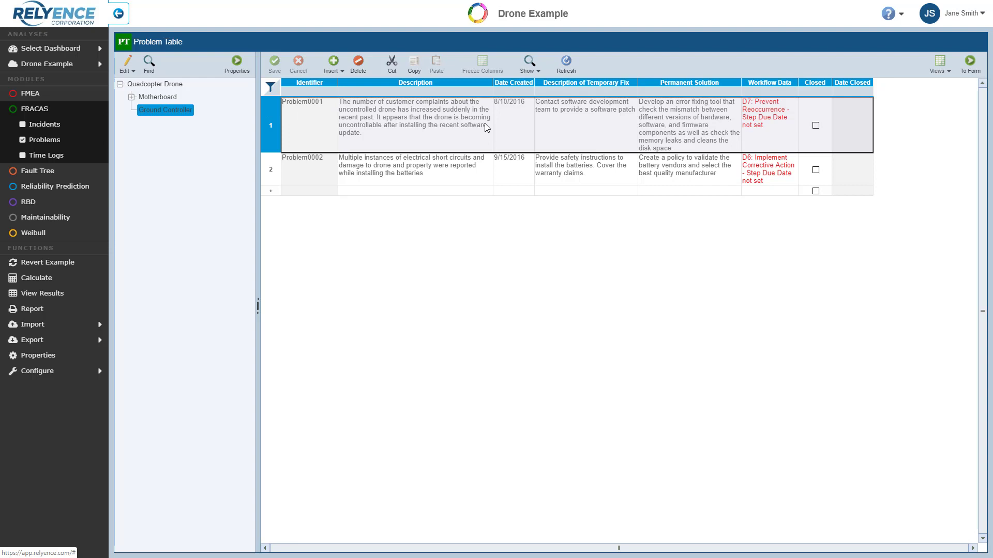
{"action": "left_click", "coordinate": [537, 76]}
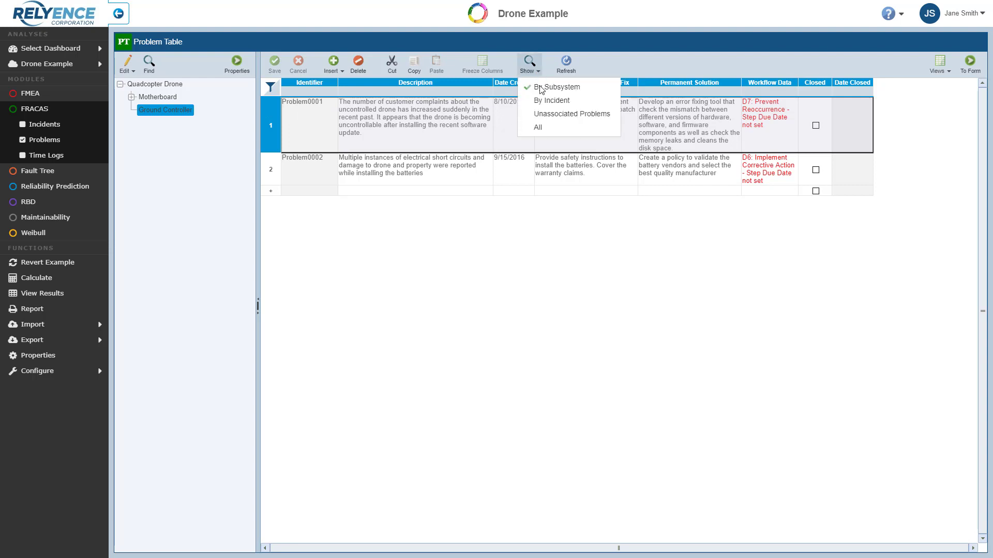
{"action": "left_click", "coordinate": [540, 128]}
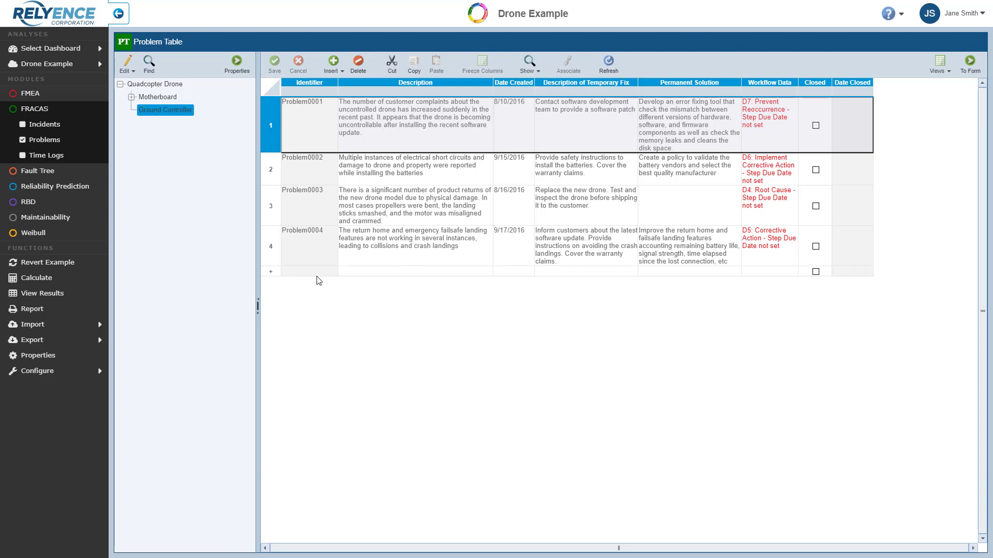
{"action": "left_click", "coordinate": [260, 305]}
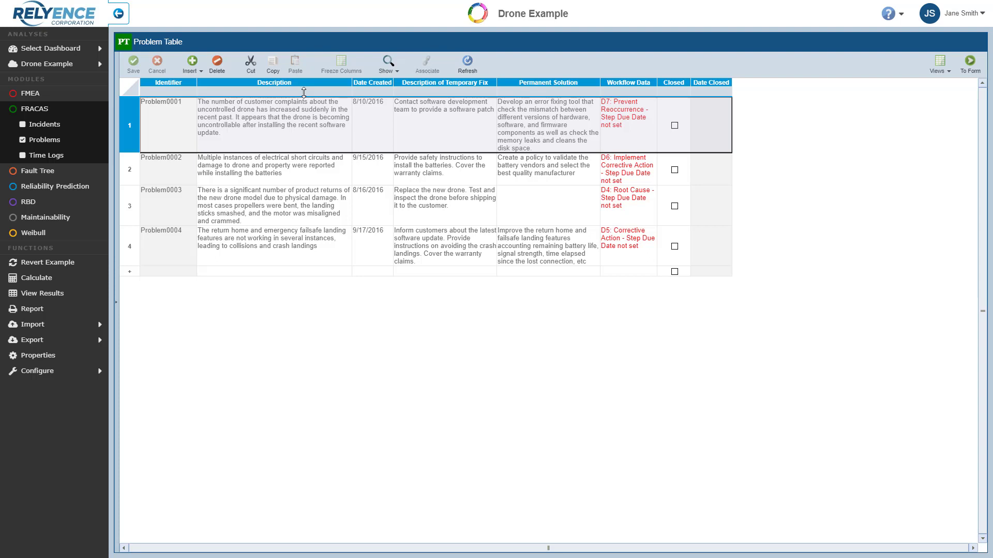
Step: Select Problem0001 in the first row of the Problem Table
{"action": "left_click", "coordinate": [187, 129]}
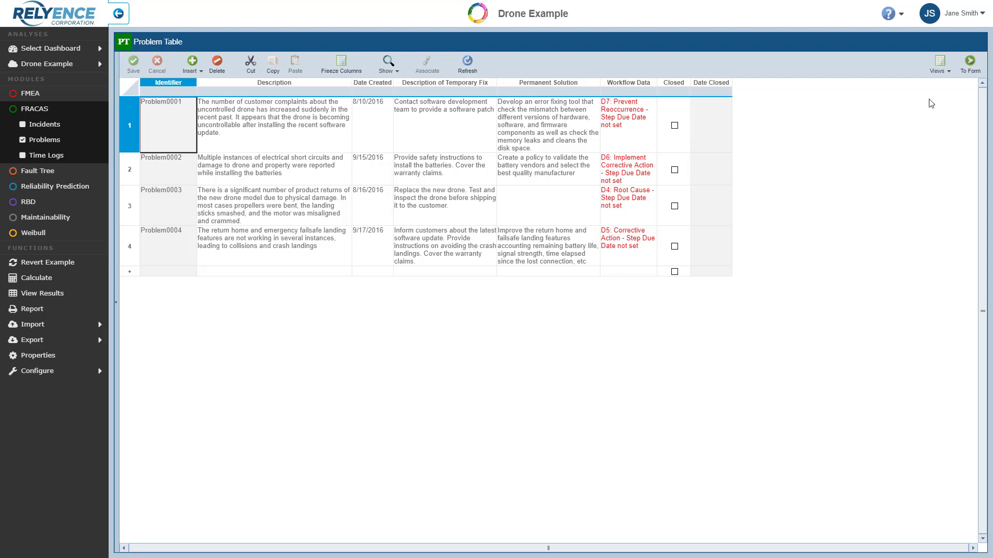
Step: Switch Problem0001 to the Problem Form view
{"action": "left_click", "coordinate": [978, 62]}
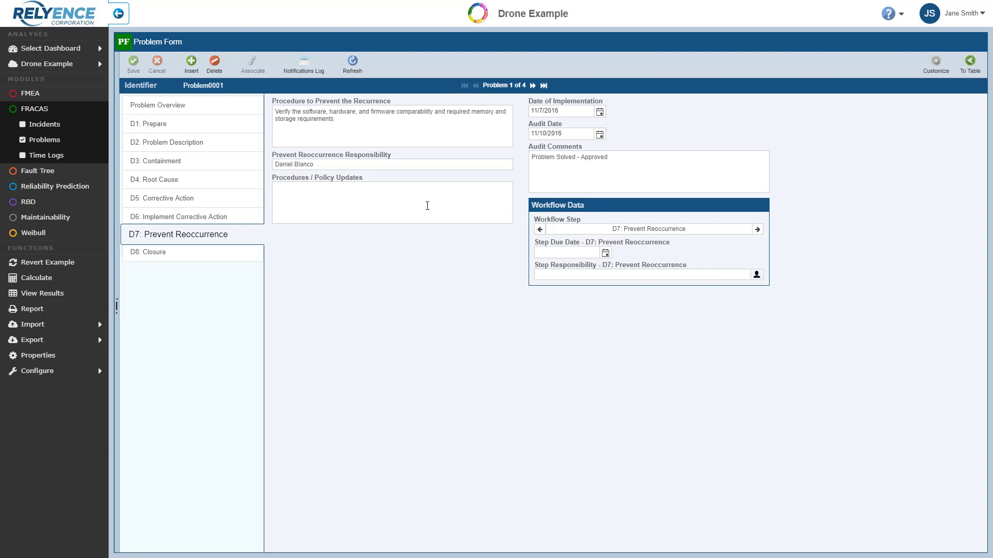
Step: Show Problem0001's Problem Overview section
{"action": "left_click", "coordinate": [209, 112]}
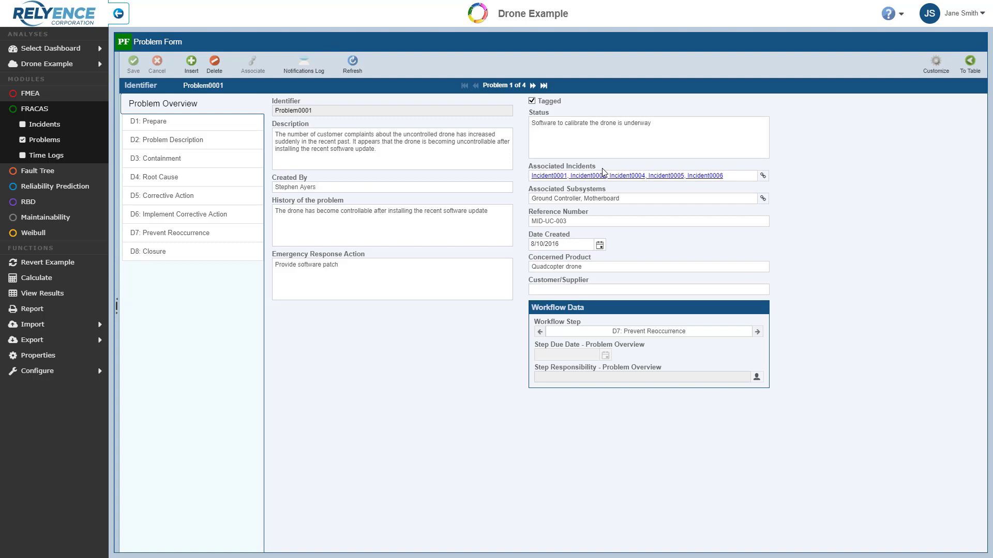
Step: Associate Incidents: check Incident0011 and confirm with OK
{"action": "left_click", "coordinate": [763, 177]}
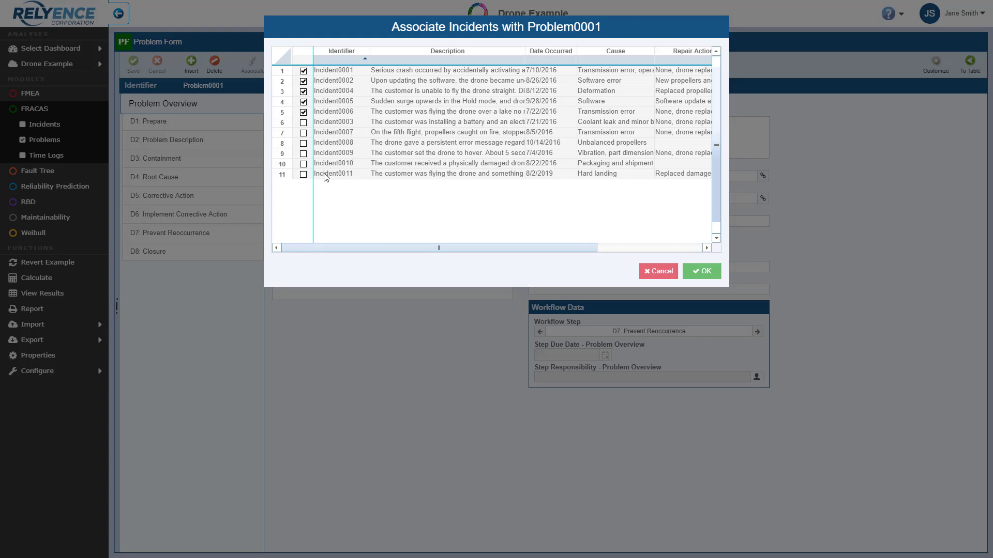
{"action": "left_click", "coordinate": [304, 175]}
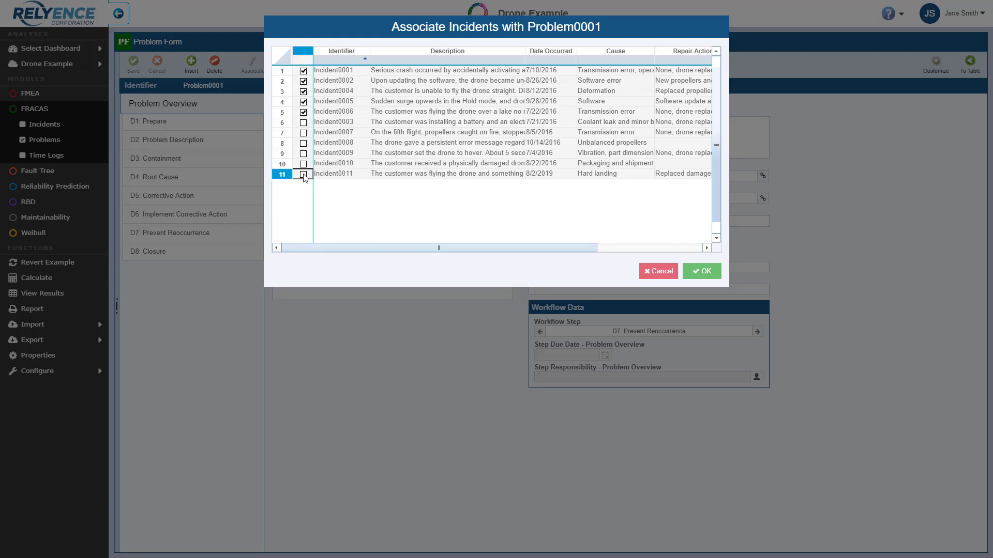
{"action": "left_click", "coordinate": [712, 272]}
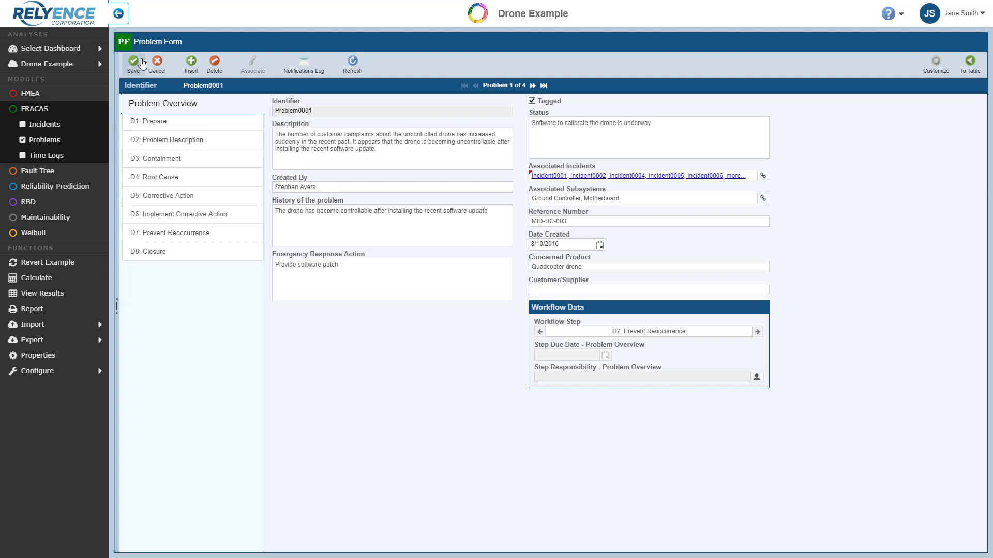
Step: Save Problem0001 with Incident0011 now among its associated incidents
{"action": "left_click", "coordinate": [134, 63]}
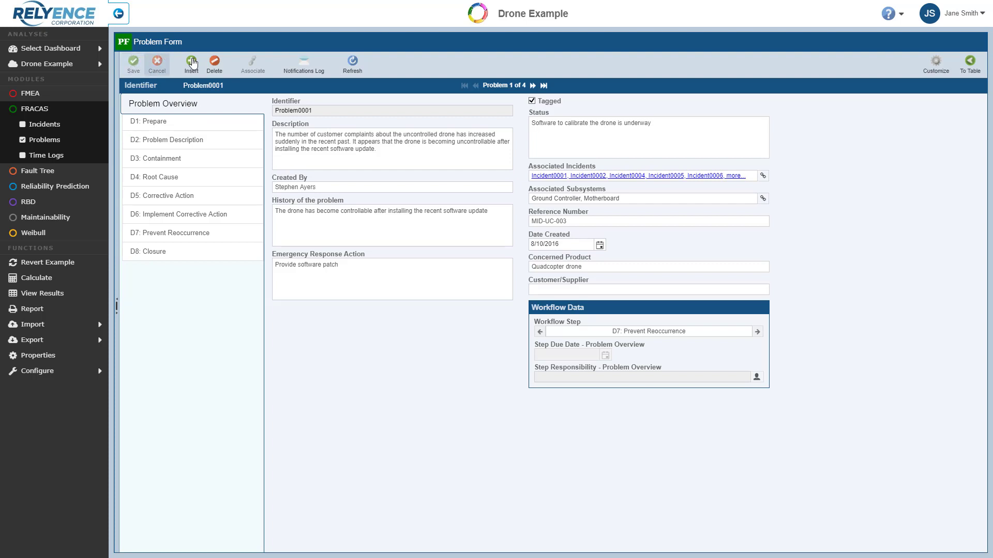